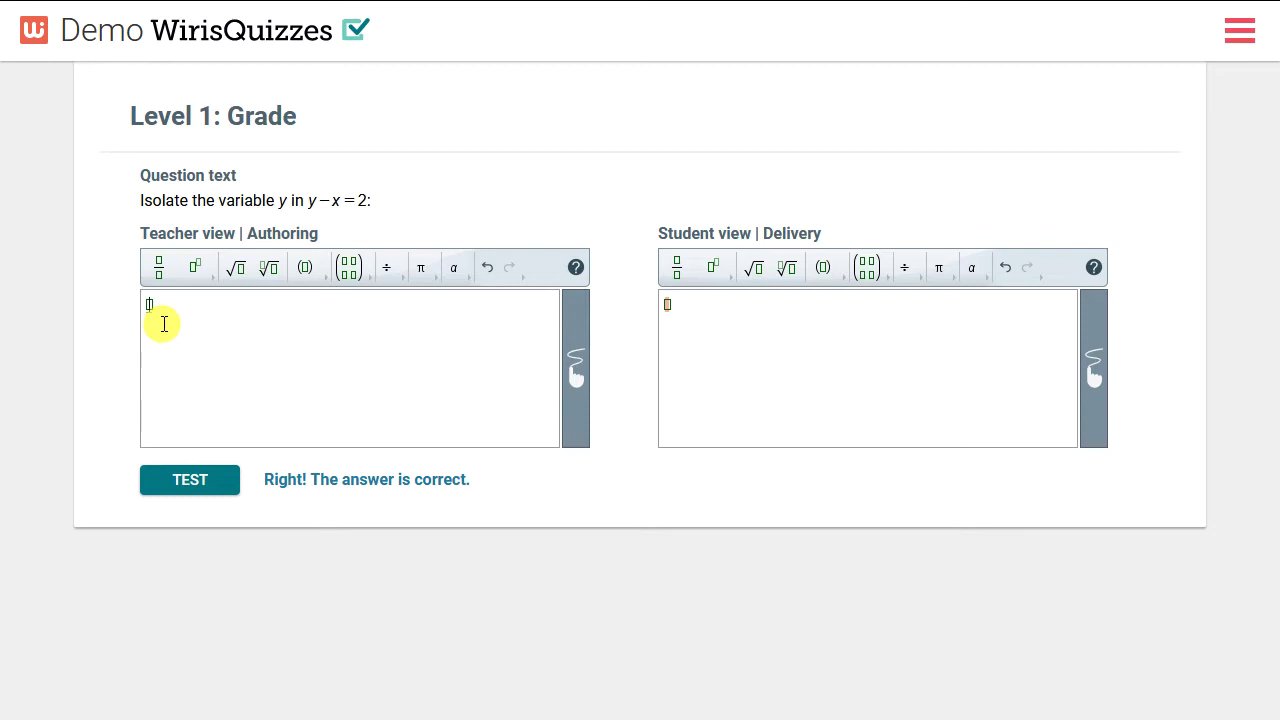
Step: Enter x+2 as the teacher's answer and 2+x as the student's answer, and test the grading
click(163, 323)
text(x+2)
click(674, 332)
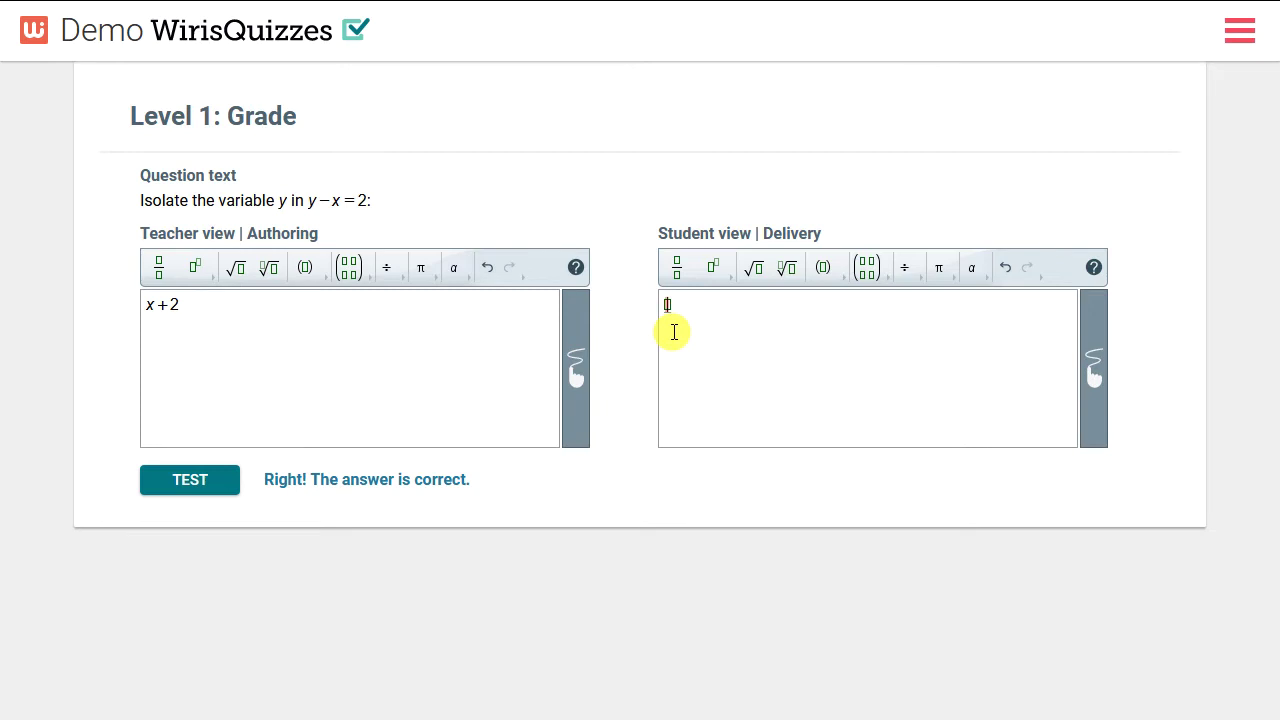
text(2+x)
click(185, 485)
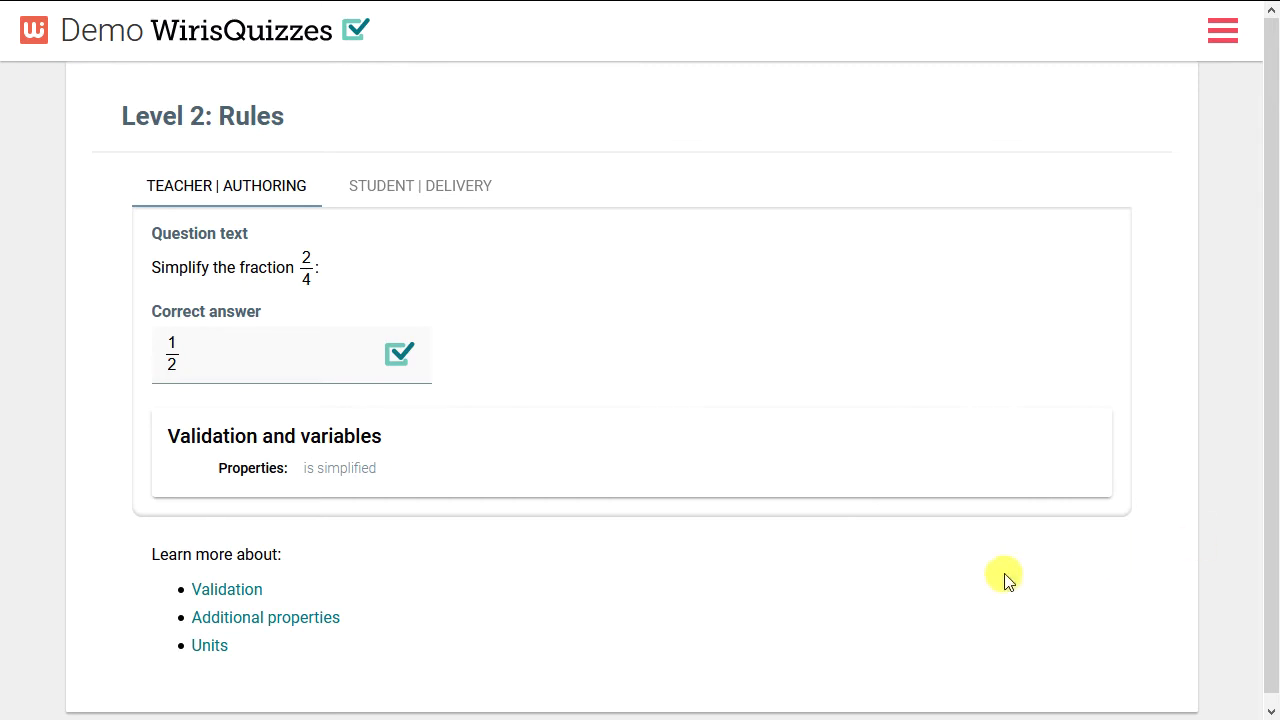
Step: Review the validation options of the correct answer in the fraction simplification question
click(396, 356)
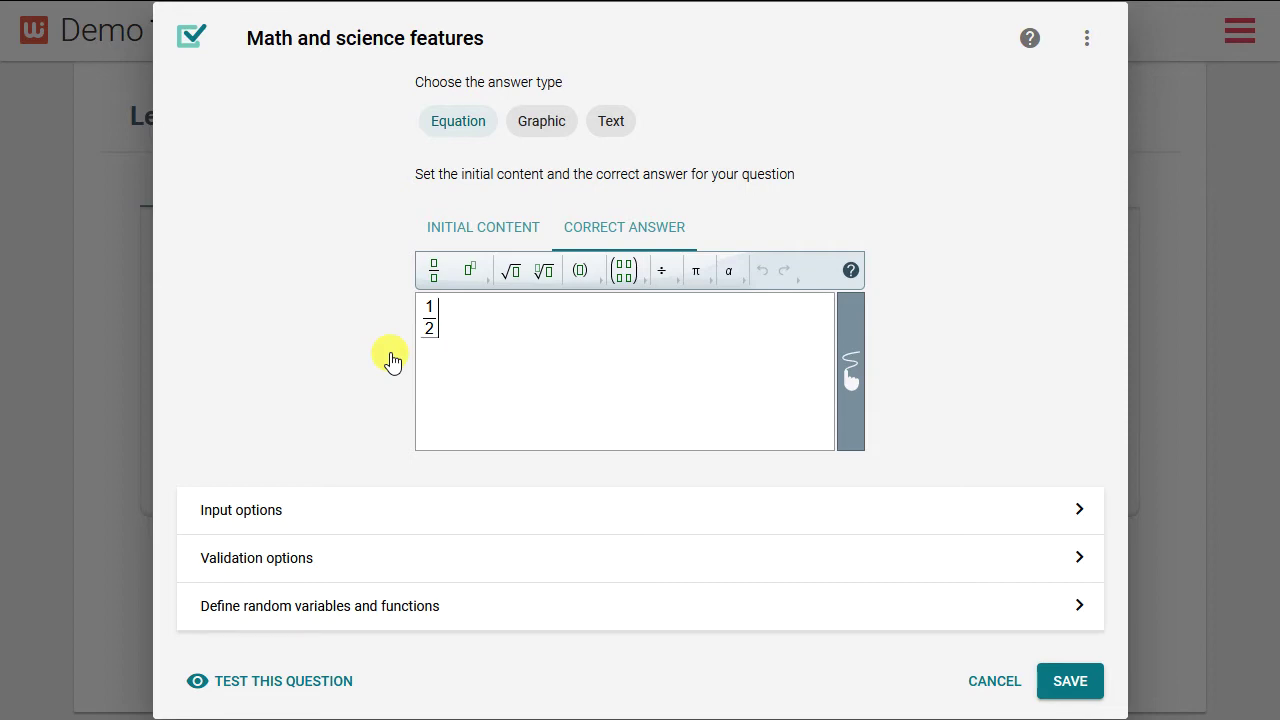
click(318, 572)
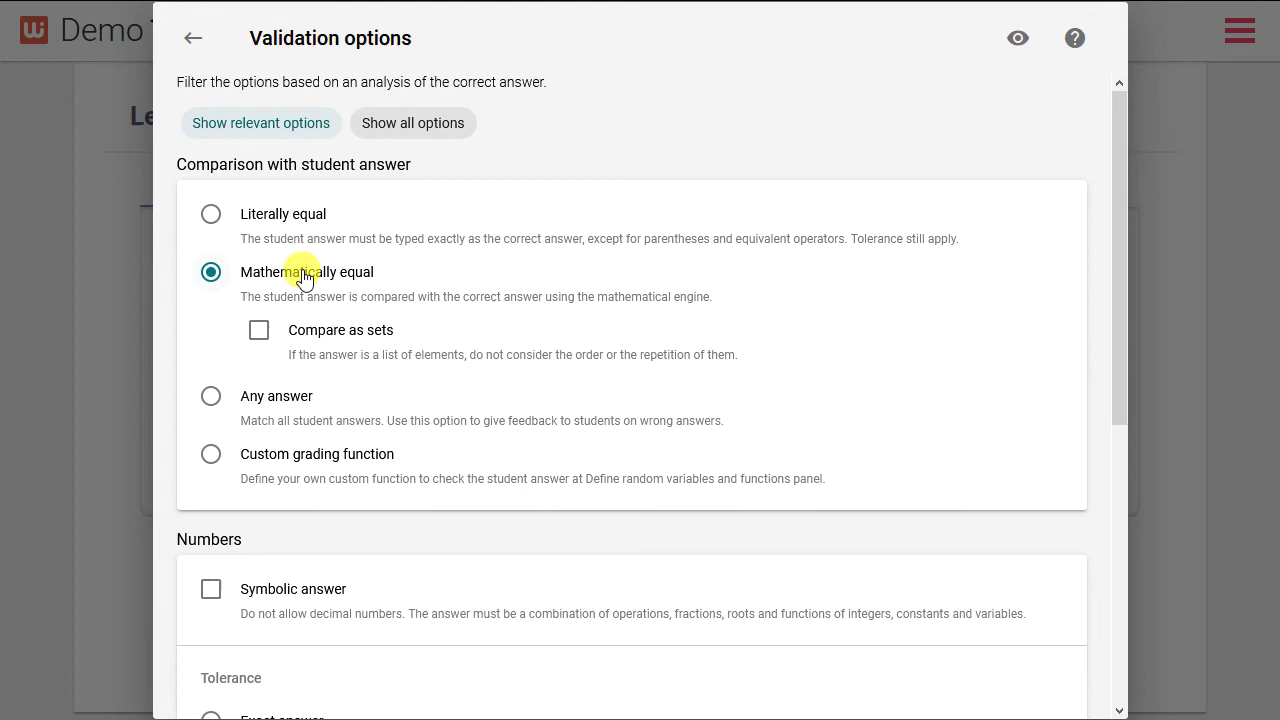
scroll(409, 403, down, 5)
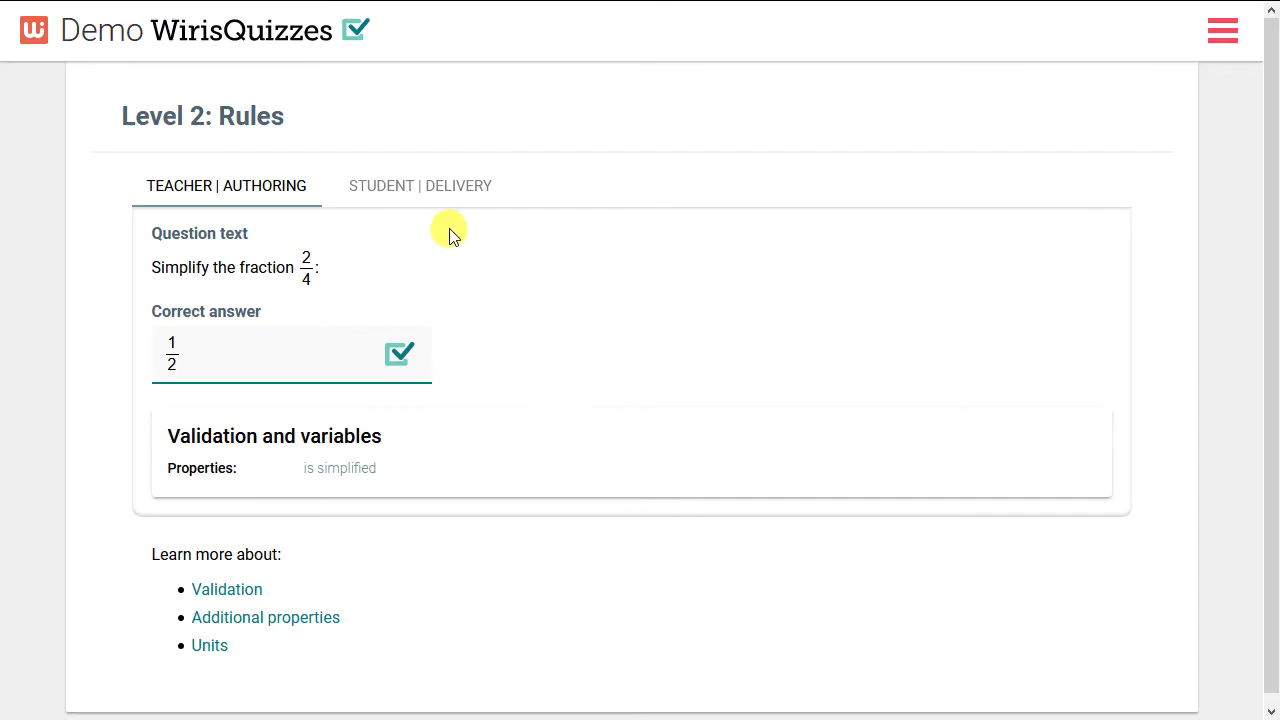
Step: In the student view, answer the simplification question with the fraction 1 over 1+1 and test it
click(418, 195)
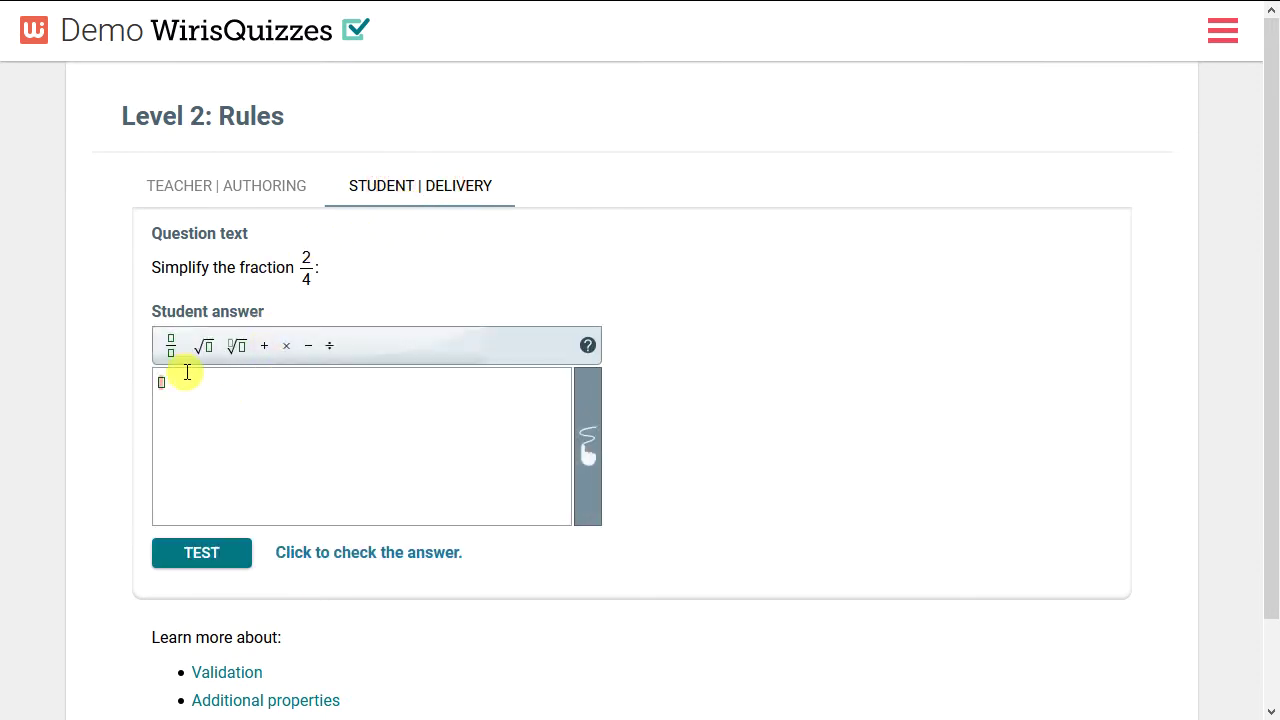
click(171, 345)
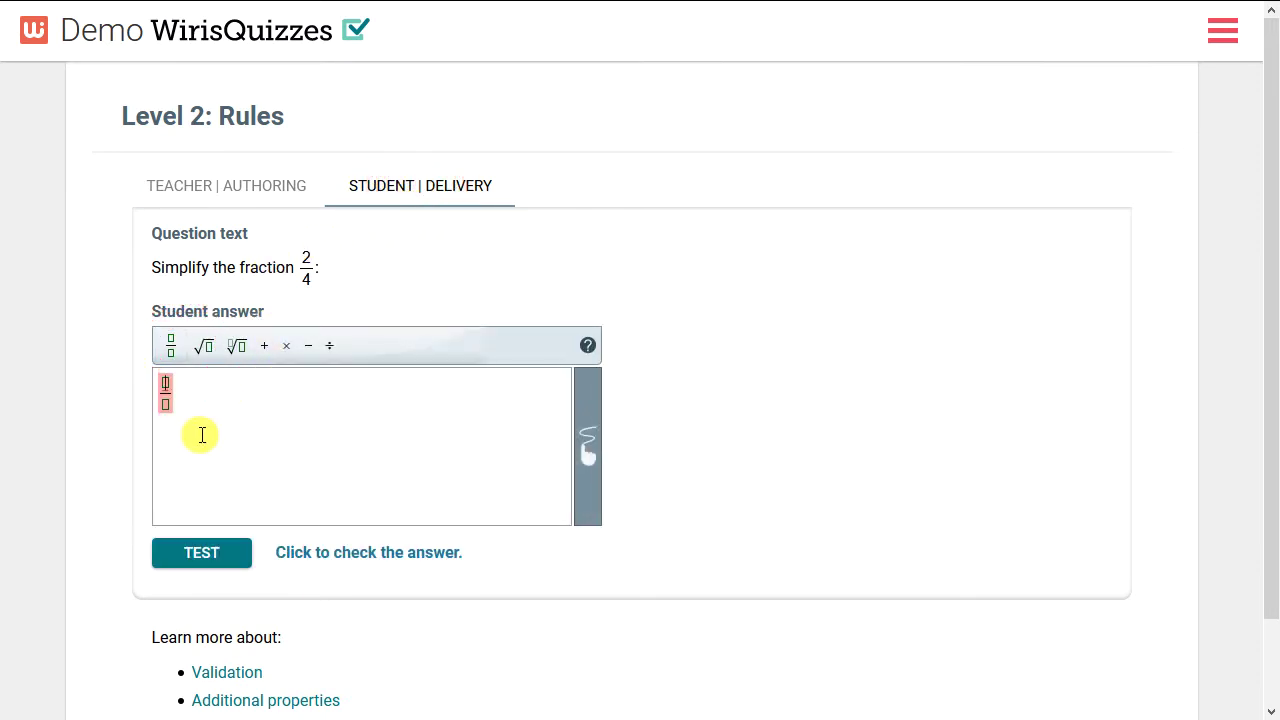
text(1)
key(Tab)
text(1+1)
click(202, 553)
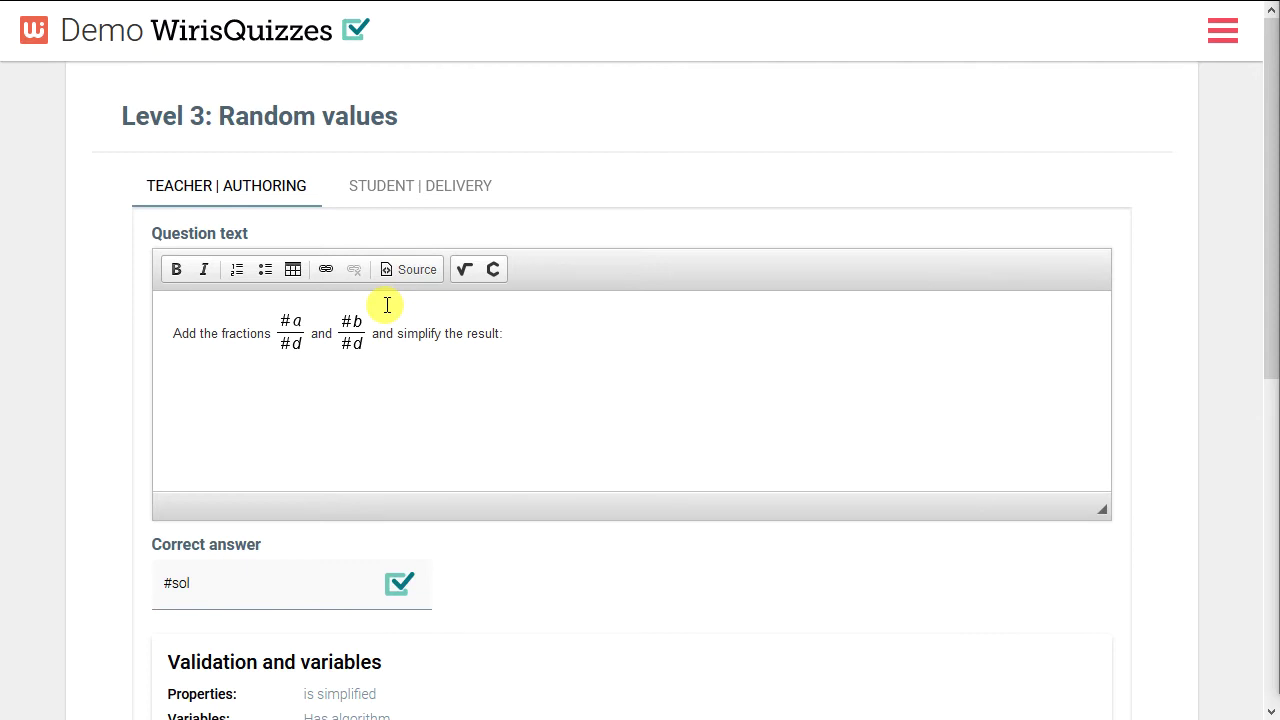
Step: Review the random variables algorithm that defines #sol in the fraction addition question
click(397, 583)
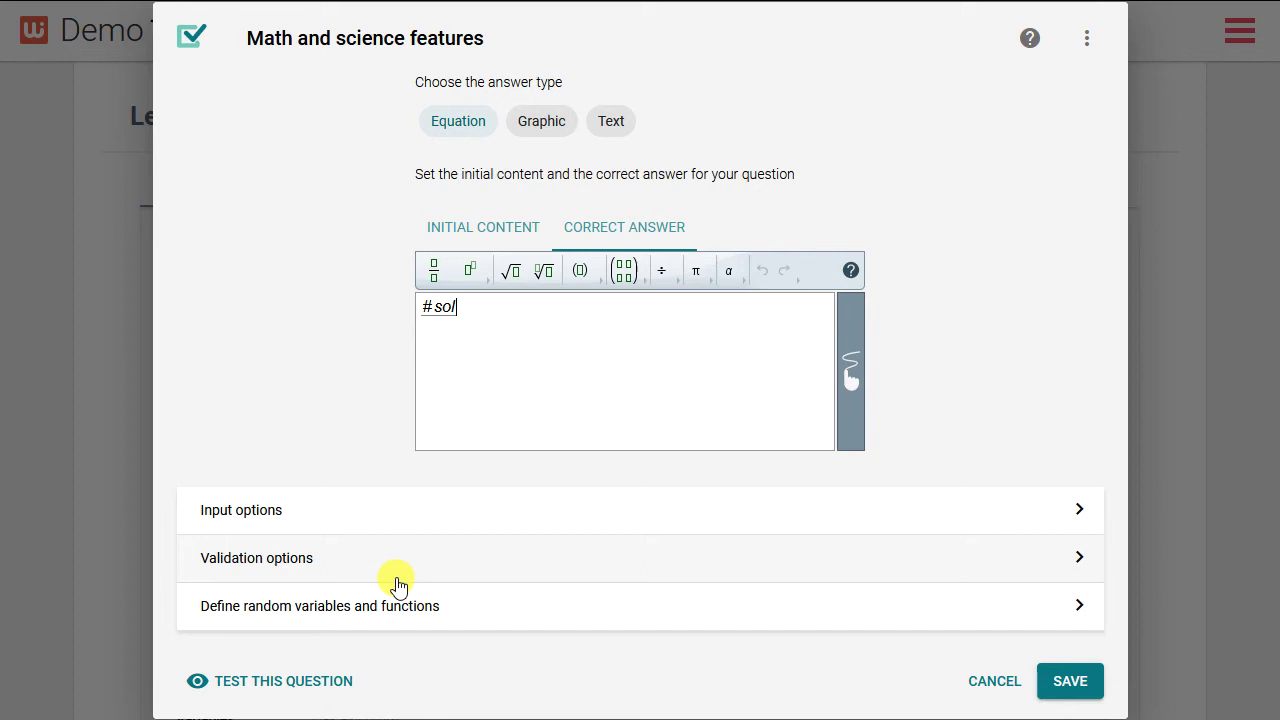
click(381, 612)
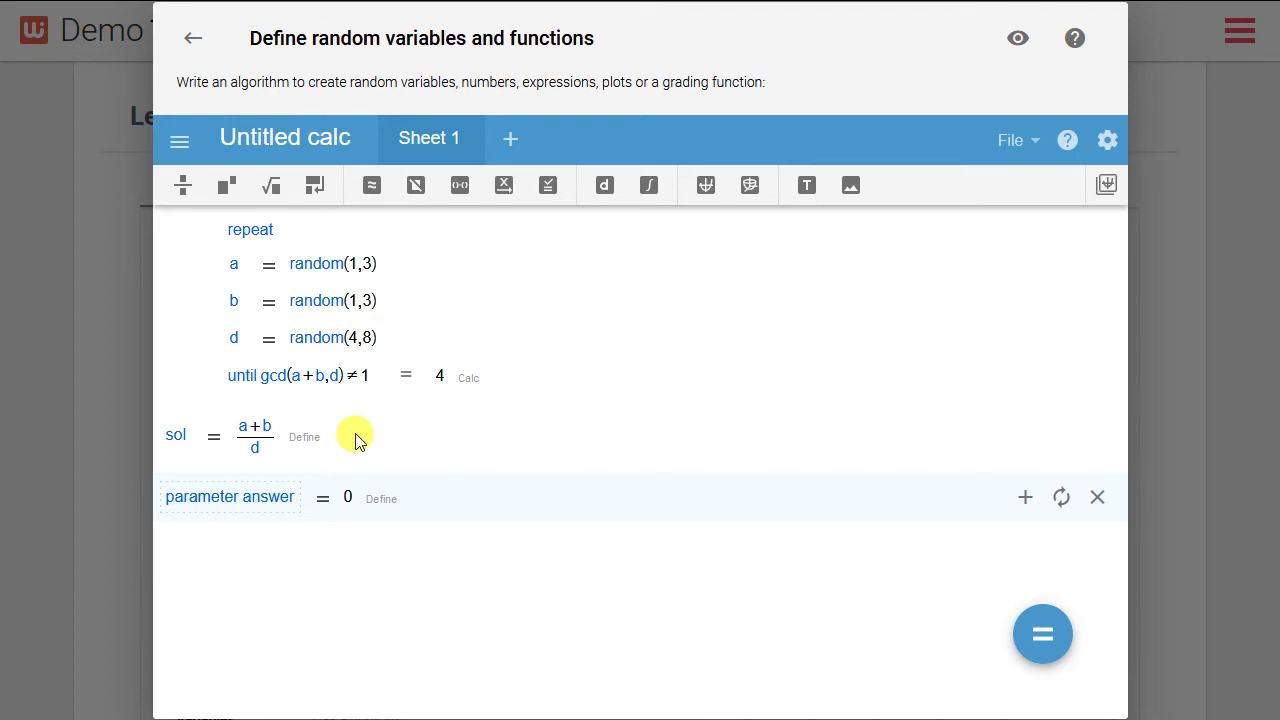
click(194, 40)
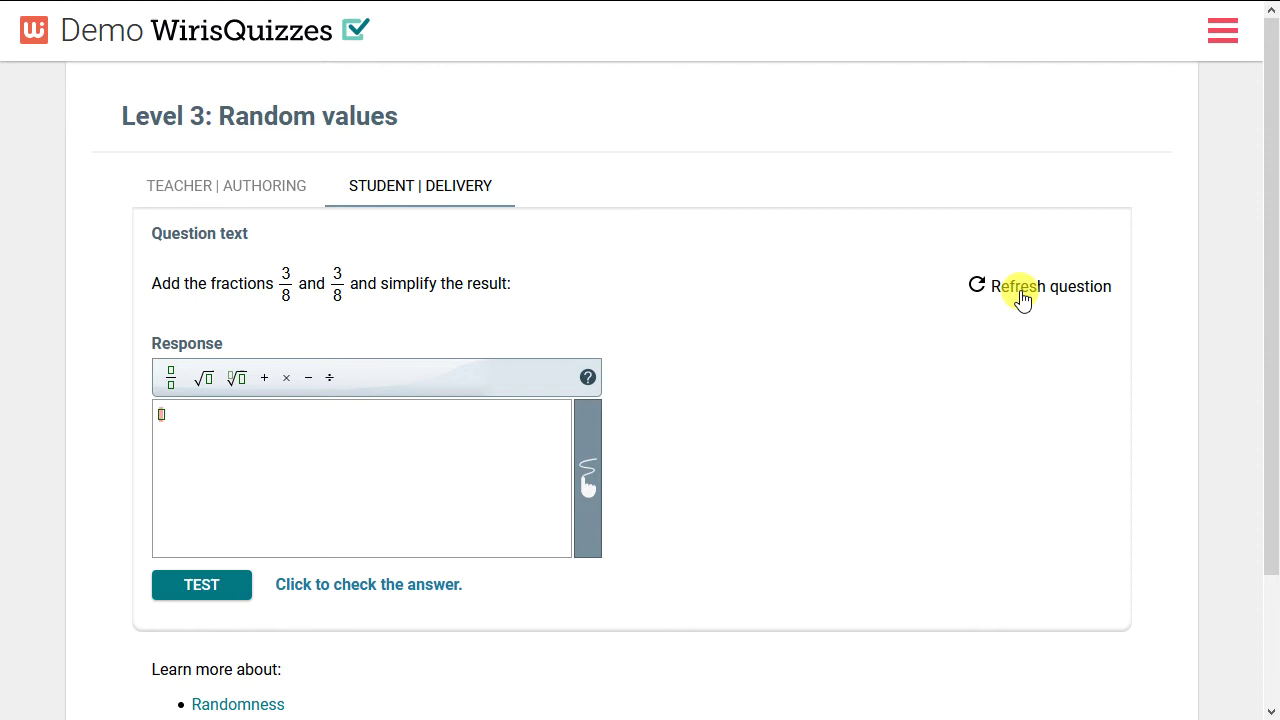
Step: Refresh the random fraction question twice in the student view and test the answer 1/2
click(1021, 297)
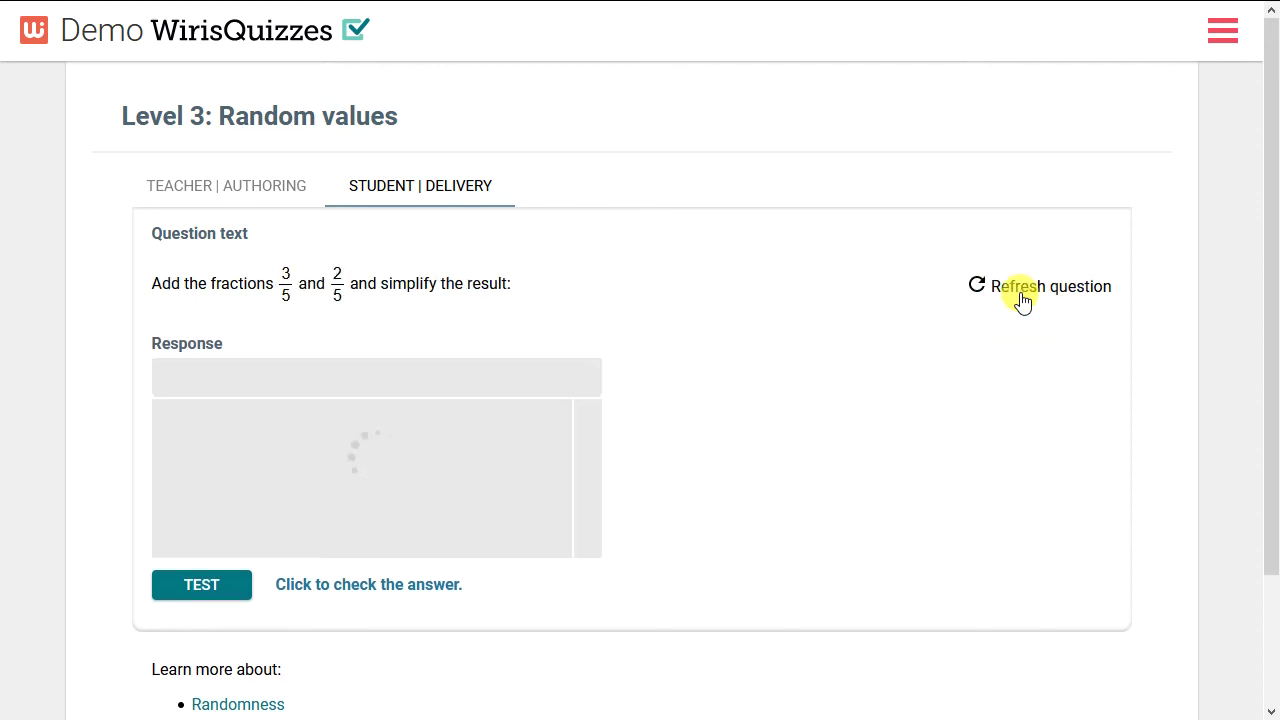
click(1021, 297)
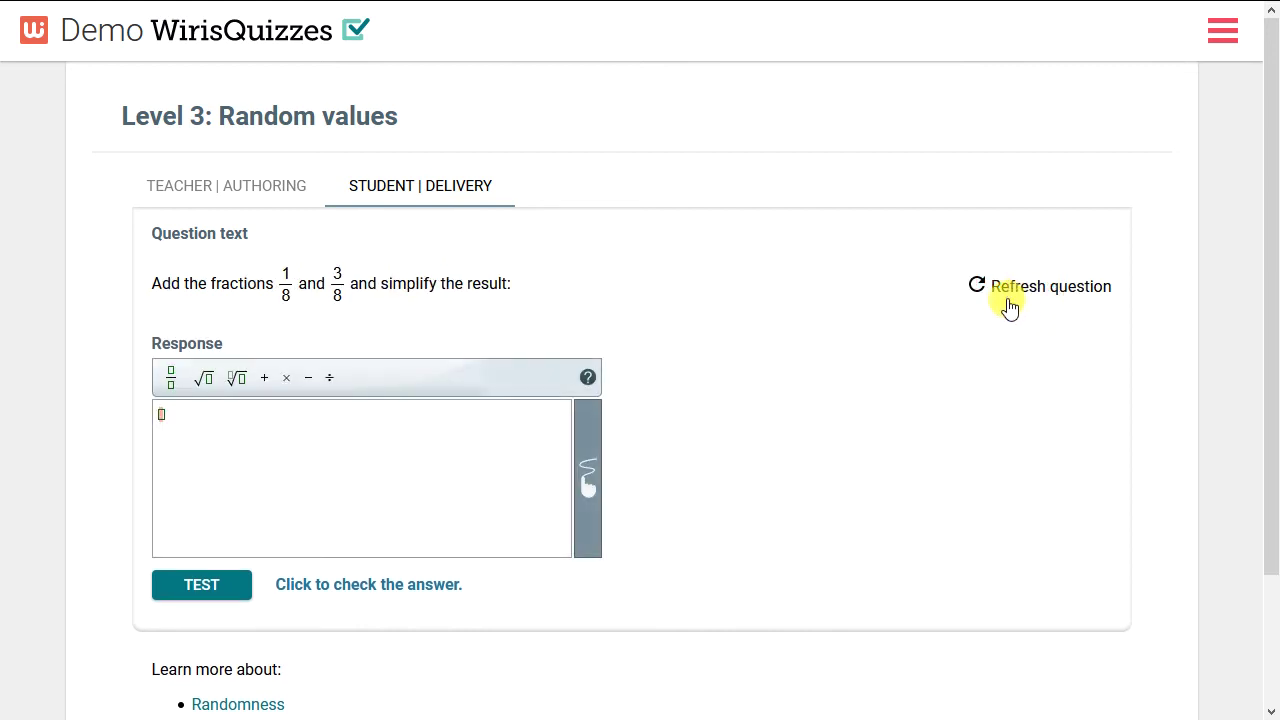
click(212, 437)
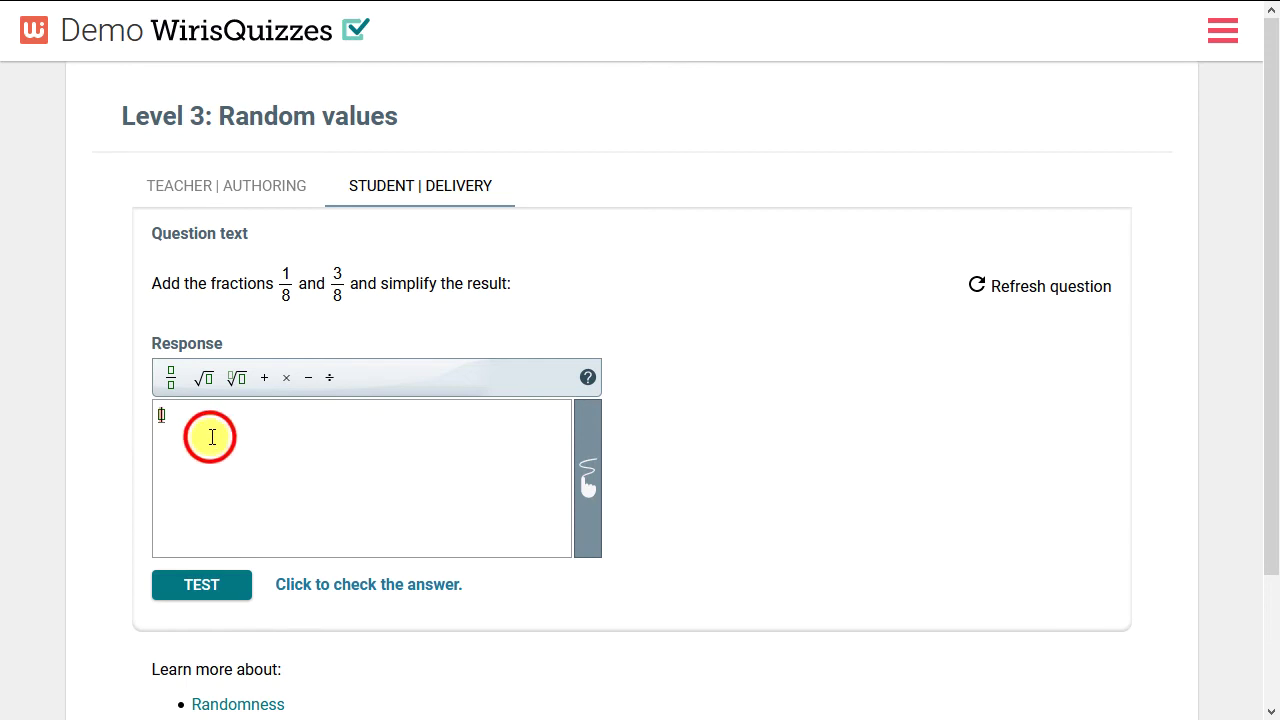
click(170, 377)
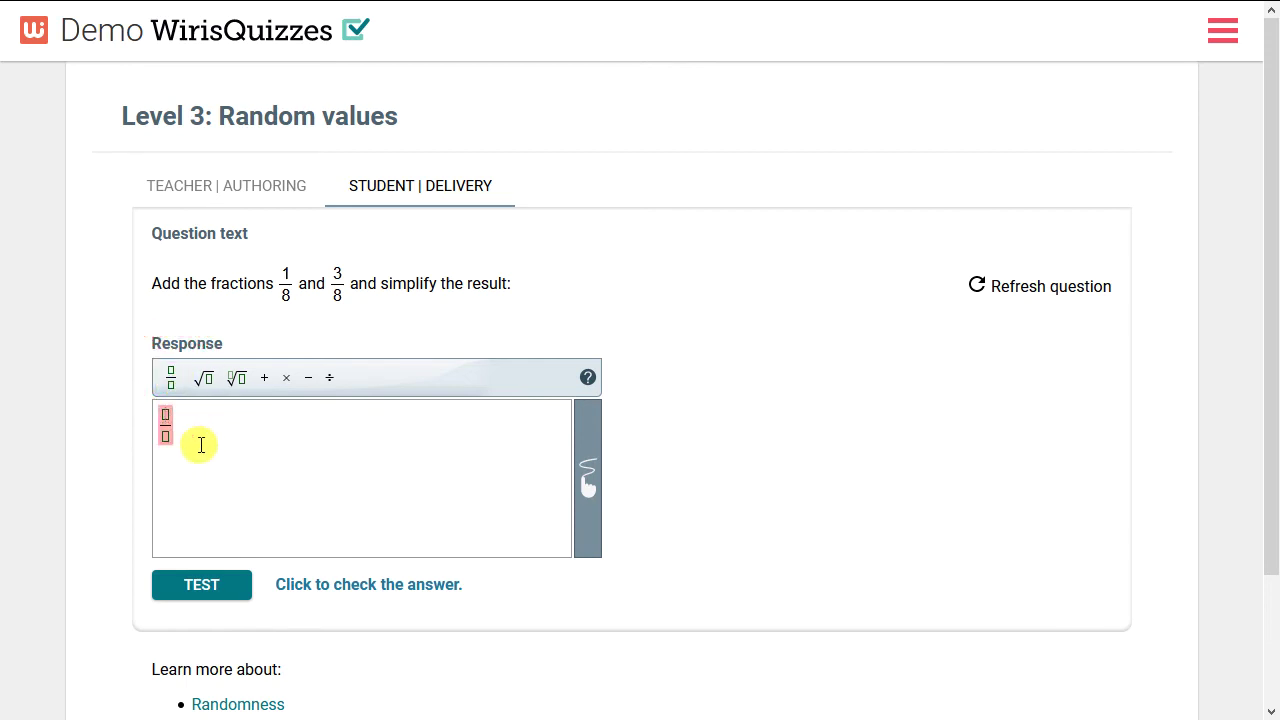
text(1/)
key(Down)
text(2)
click(201, 584)
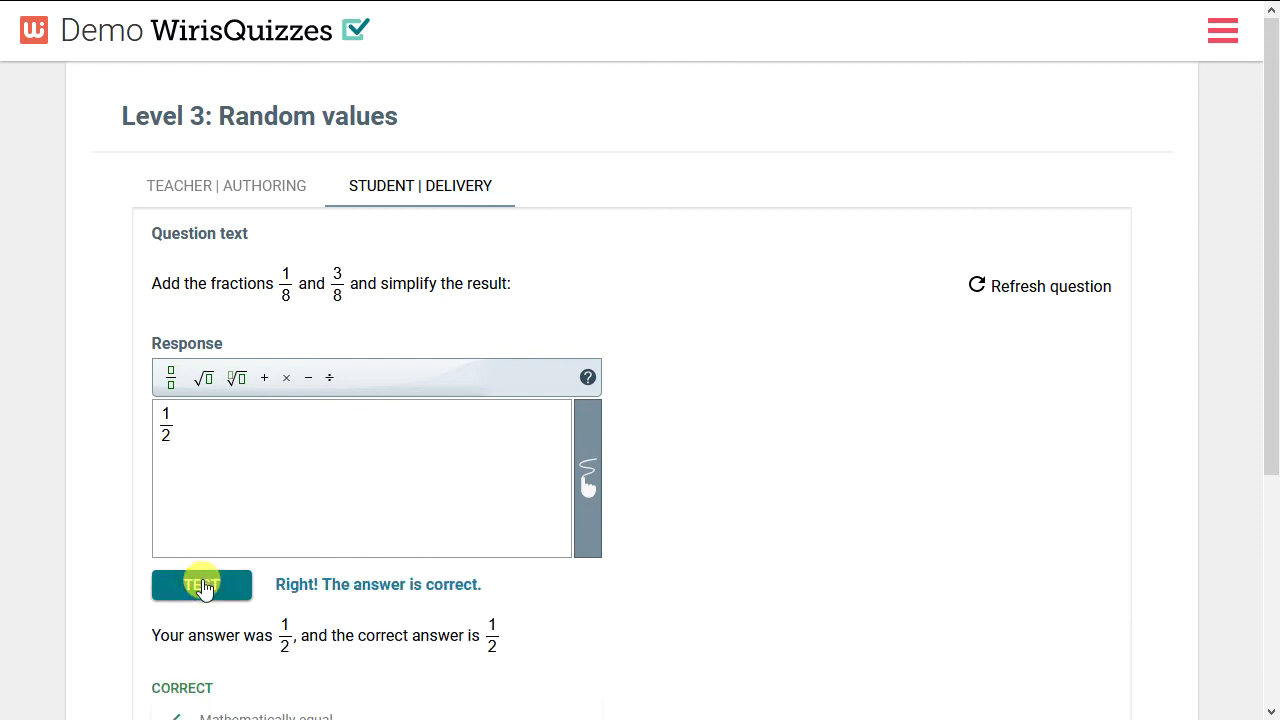
scroll(205, 588, down, 1)
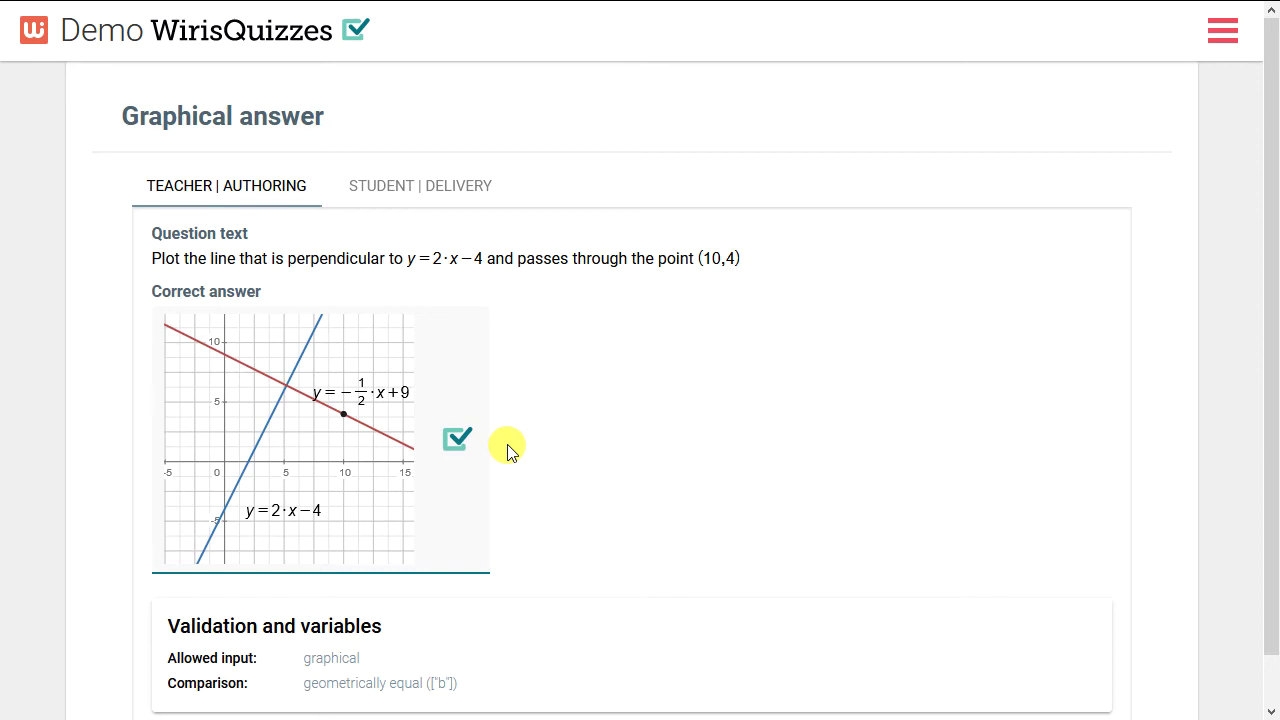
Step: Open the perpendicular line question's answer settings and examine the graph's initial content and correct answer
click(456, 440)
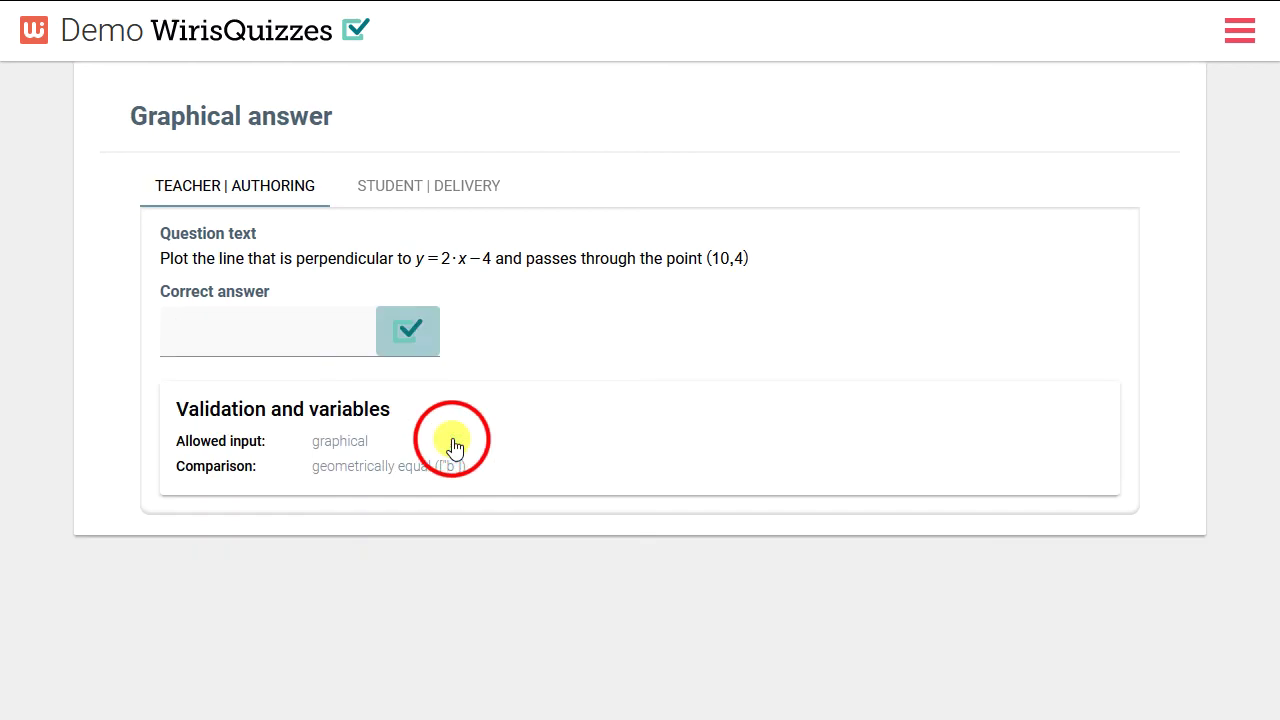
click(452, 444)
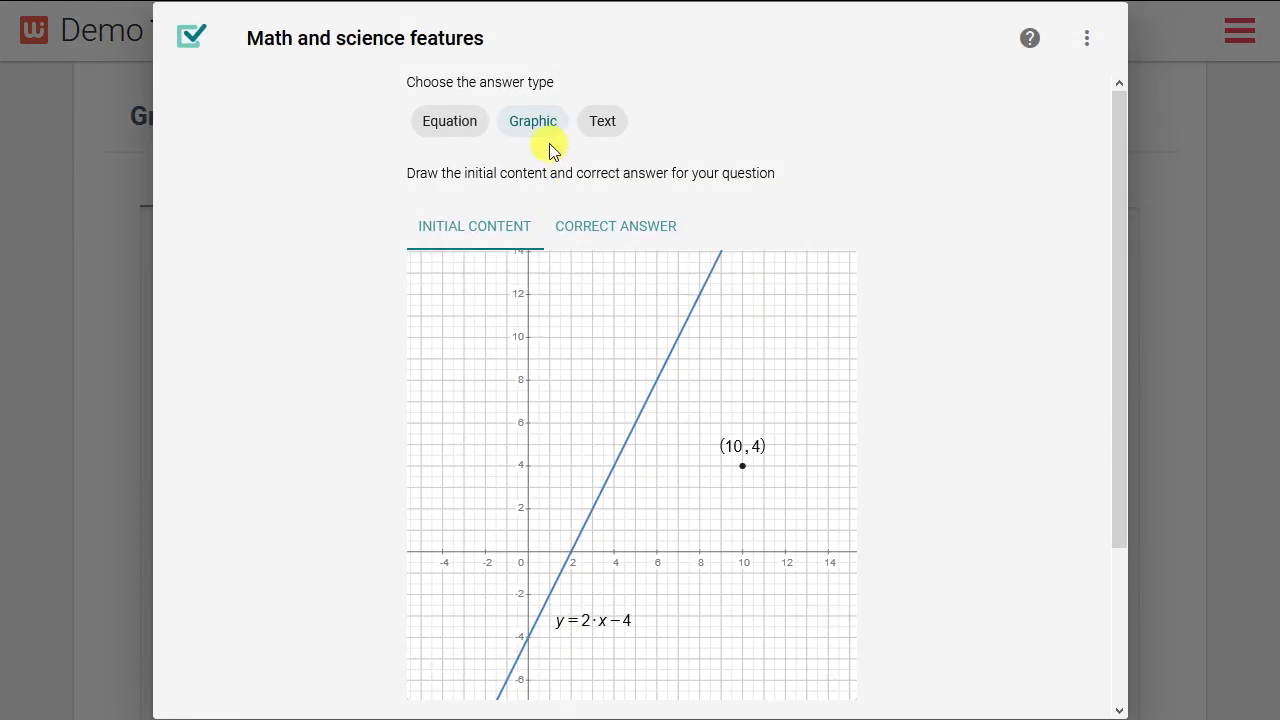
click(485, 230)
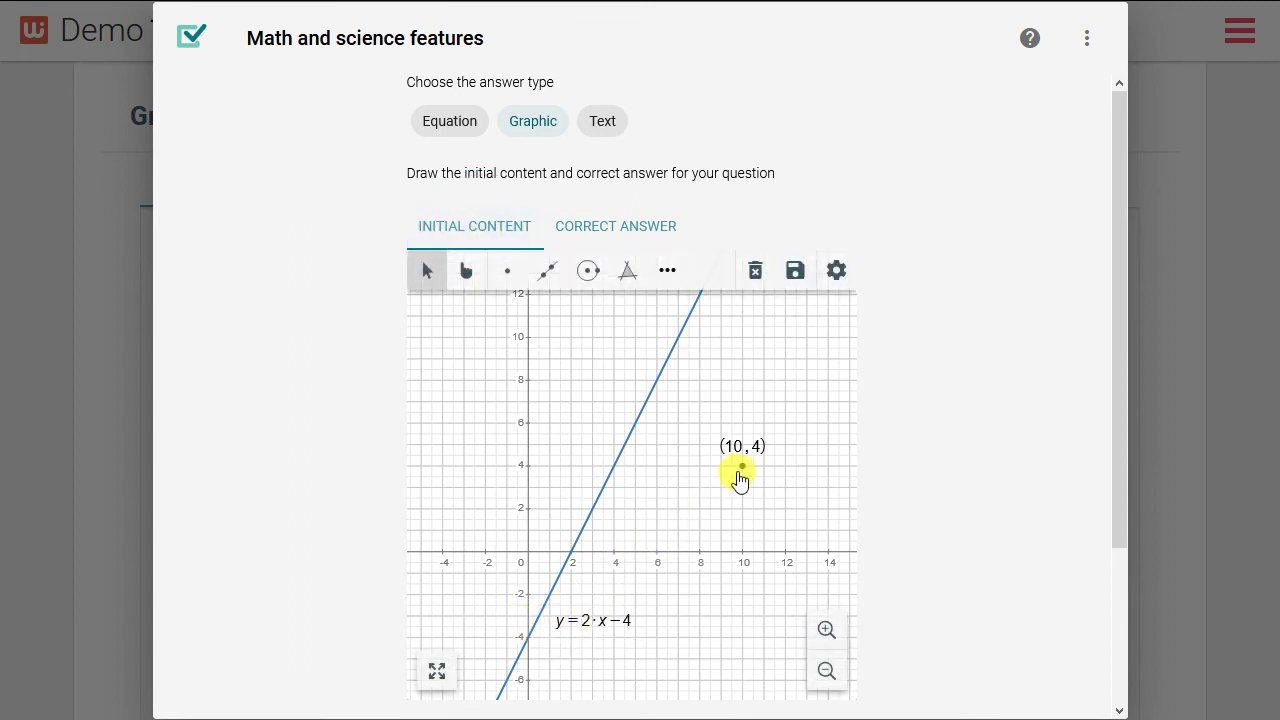
click(617, 226)
click(617, 226)
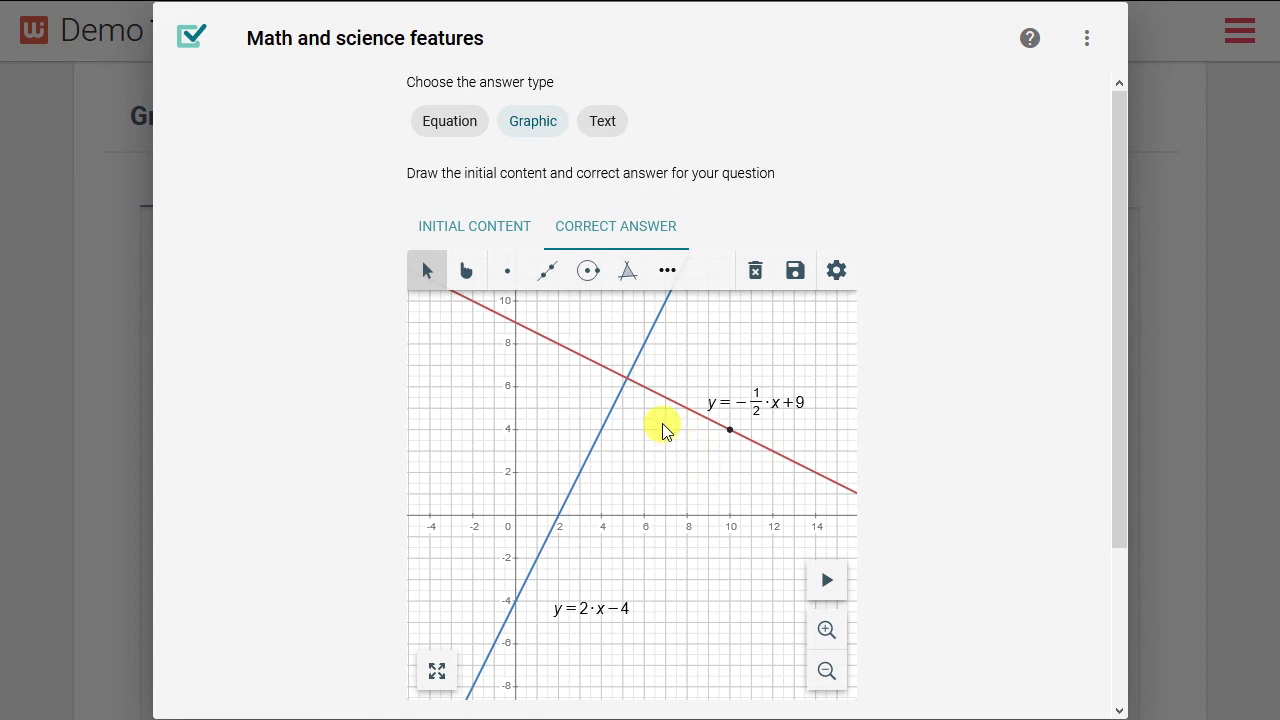
Step: Review which graph elements are evaluated in the perpendicular line question's validation options
scroll(663, 428, down, 2)
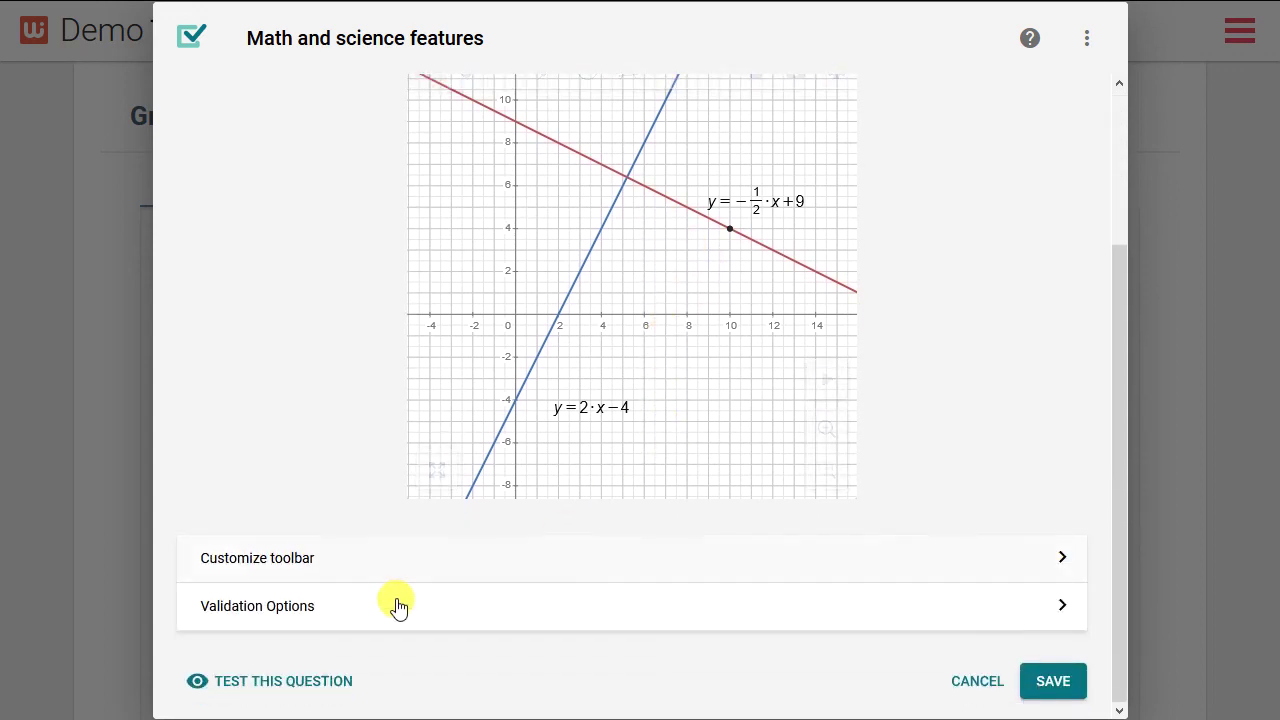
click(303, 609)
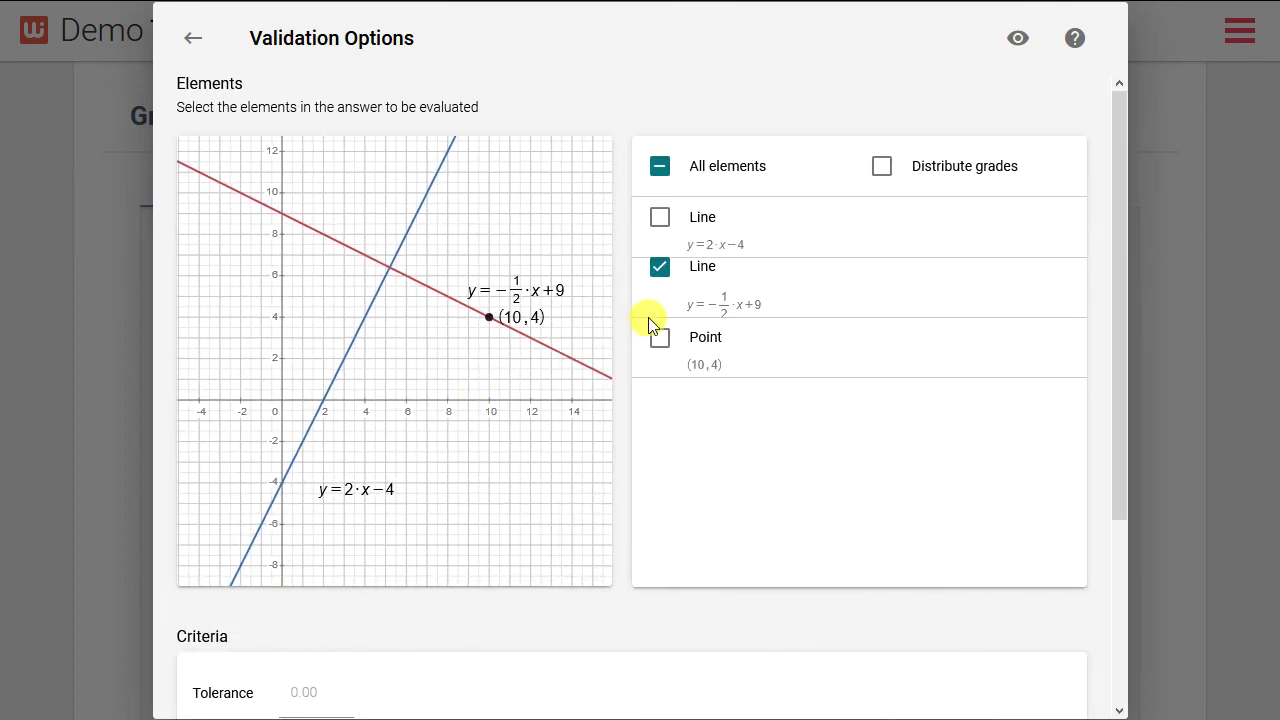
click(187, 42)
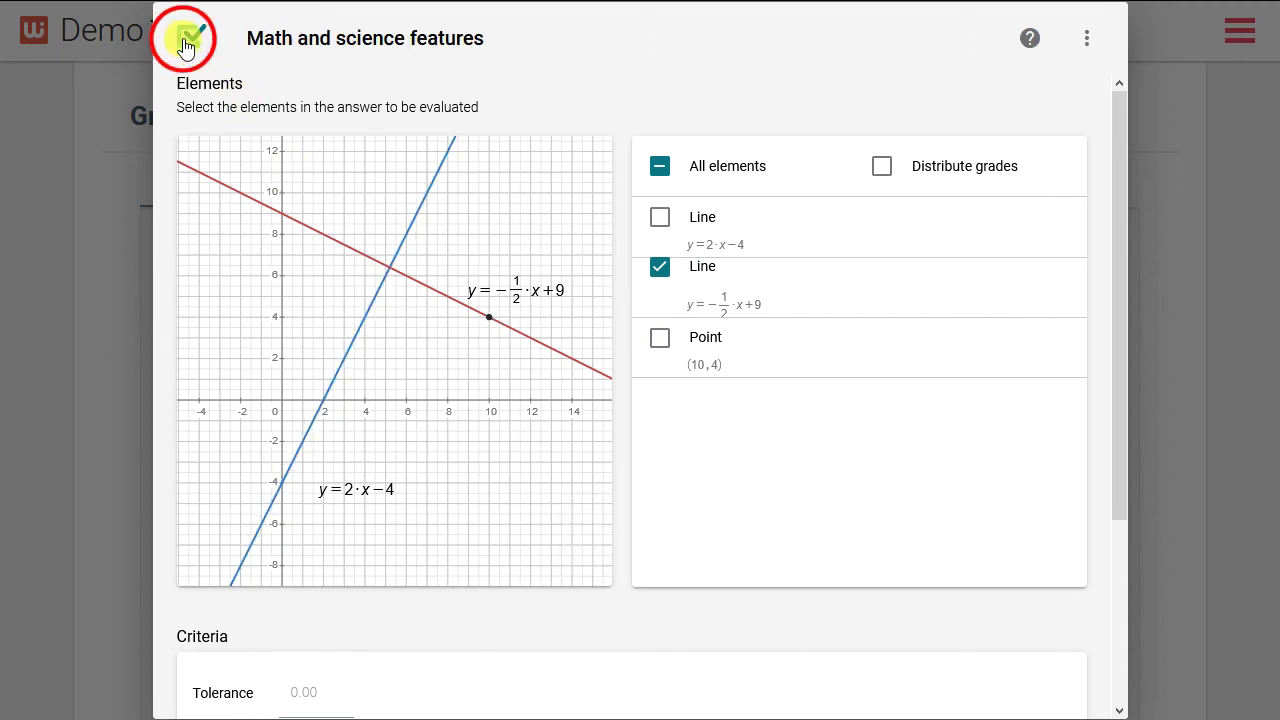
Step: In the student view, draw a line through (0,9) and (12,3) on the graph and test the answer
click(405, 192)
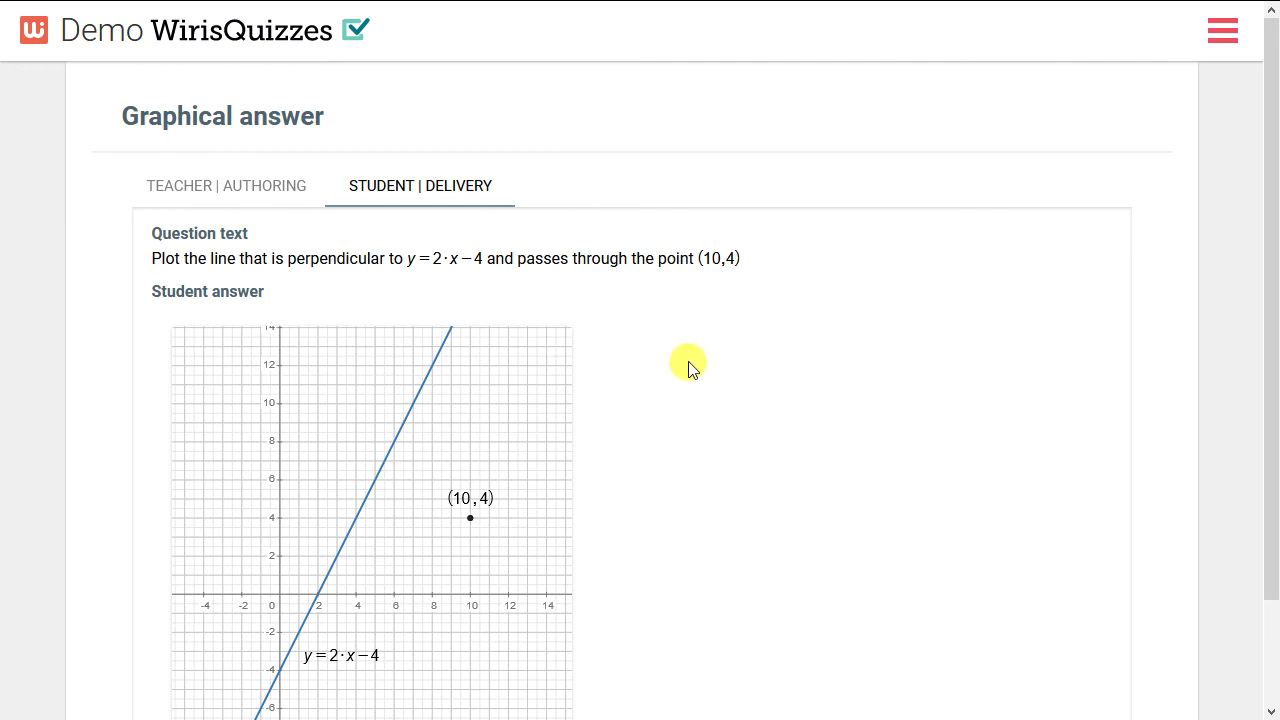
scroll(688, 368, down, 1)
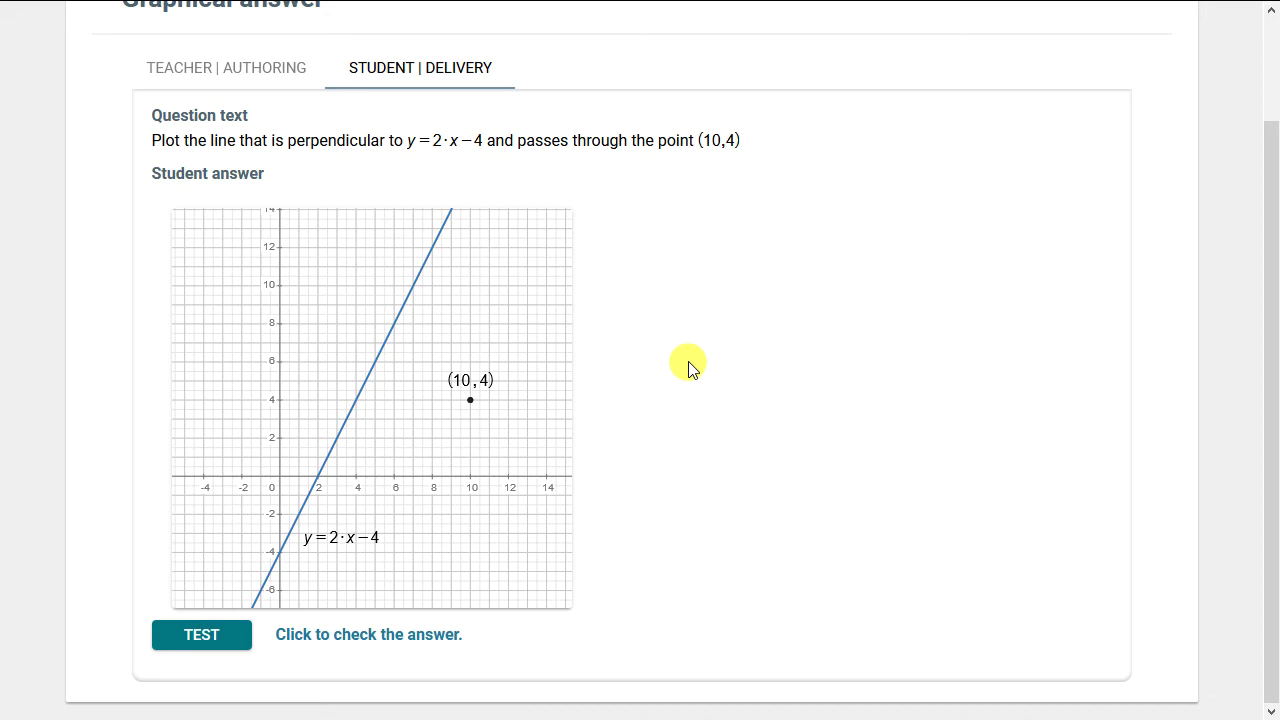
mouse_move(286, 246)
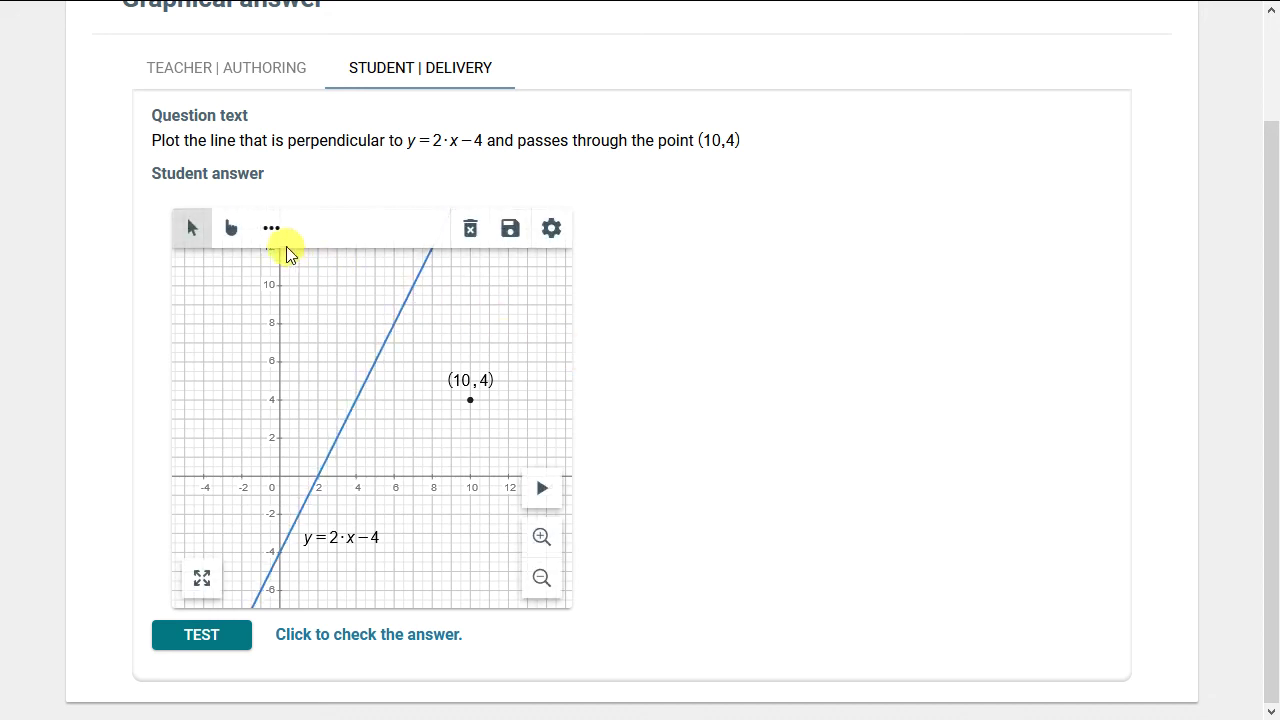
click(231, 228)
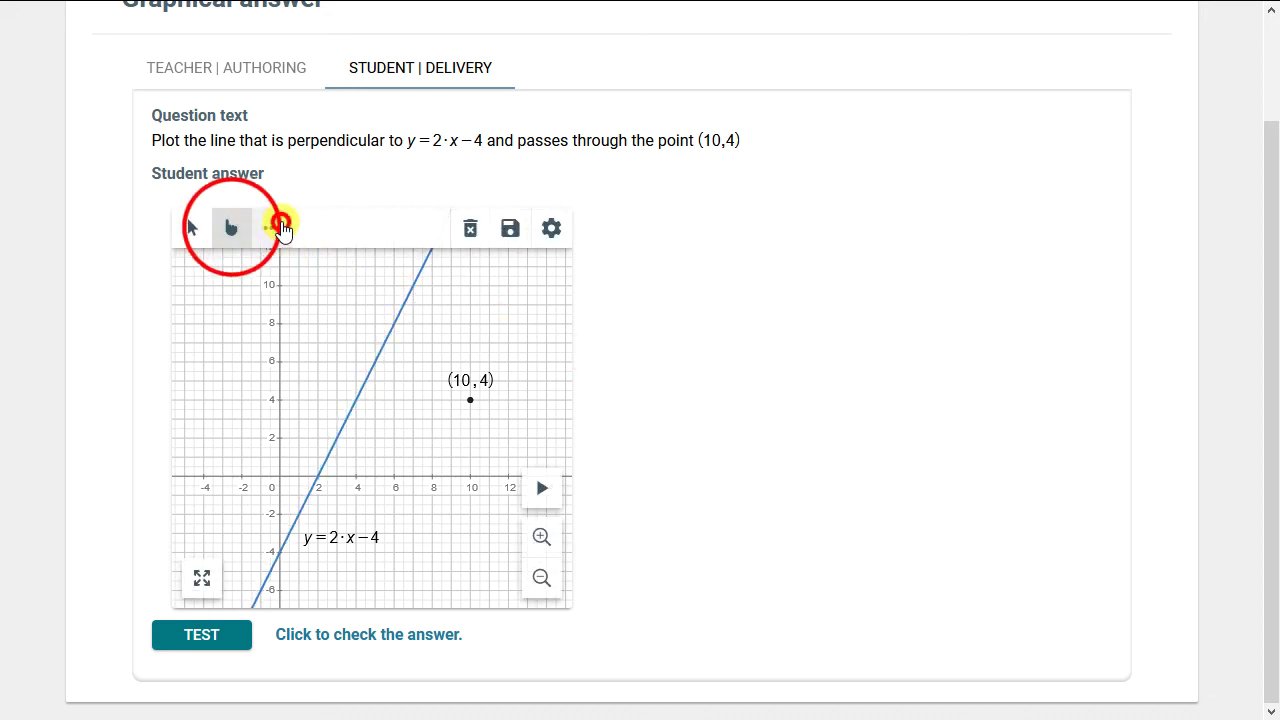
click(282, 228)
click(224, 272)
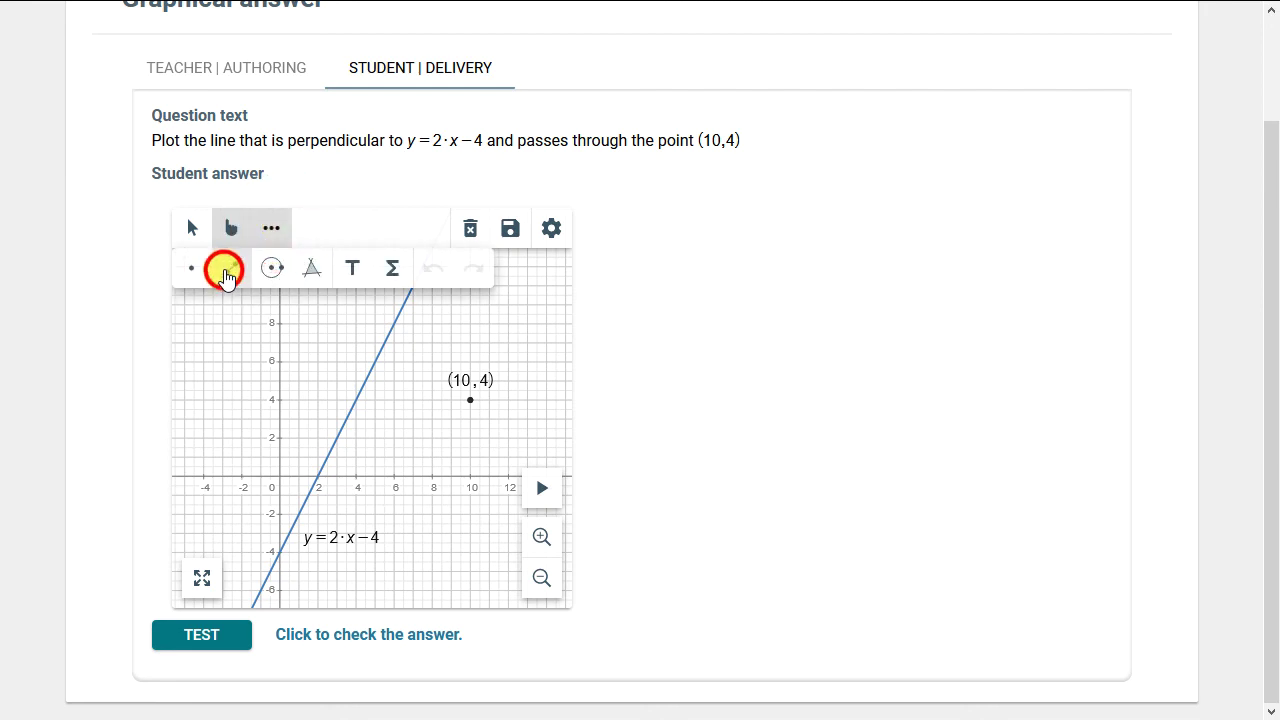
click(228, 311)
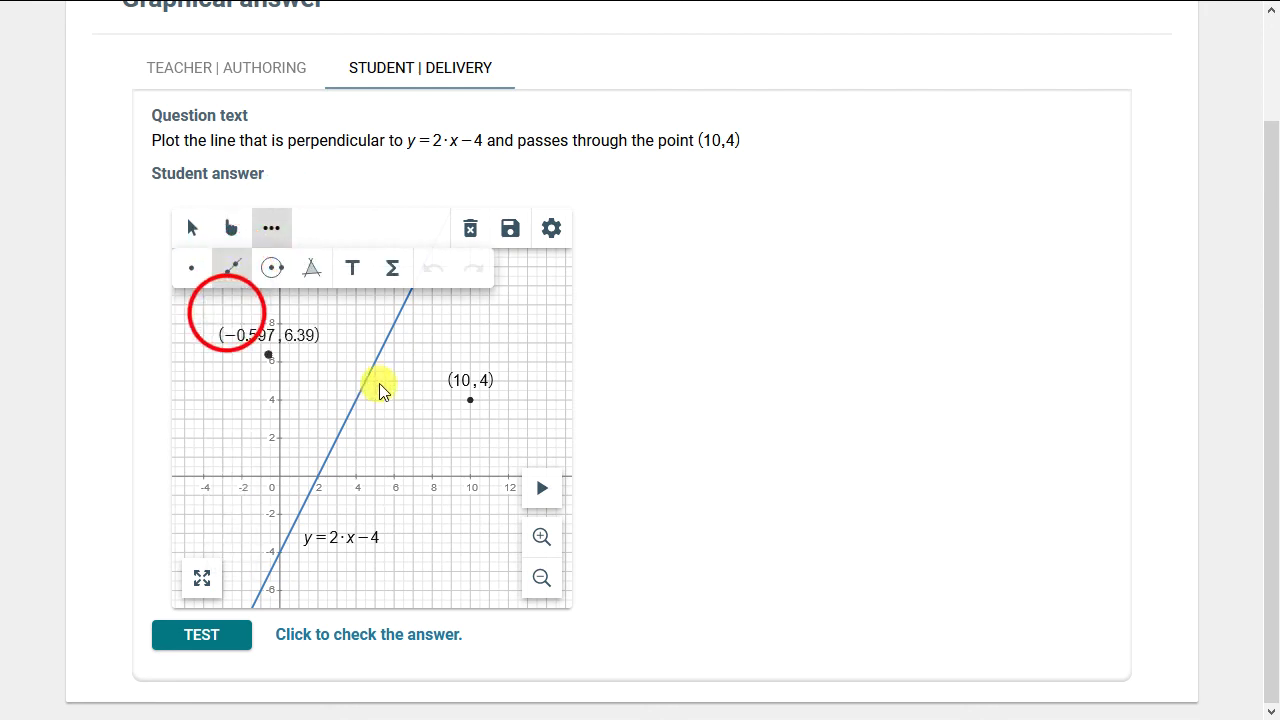
click(508, 418)
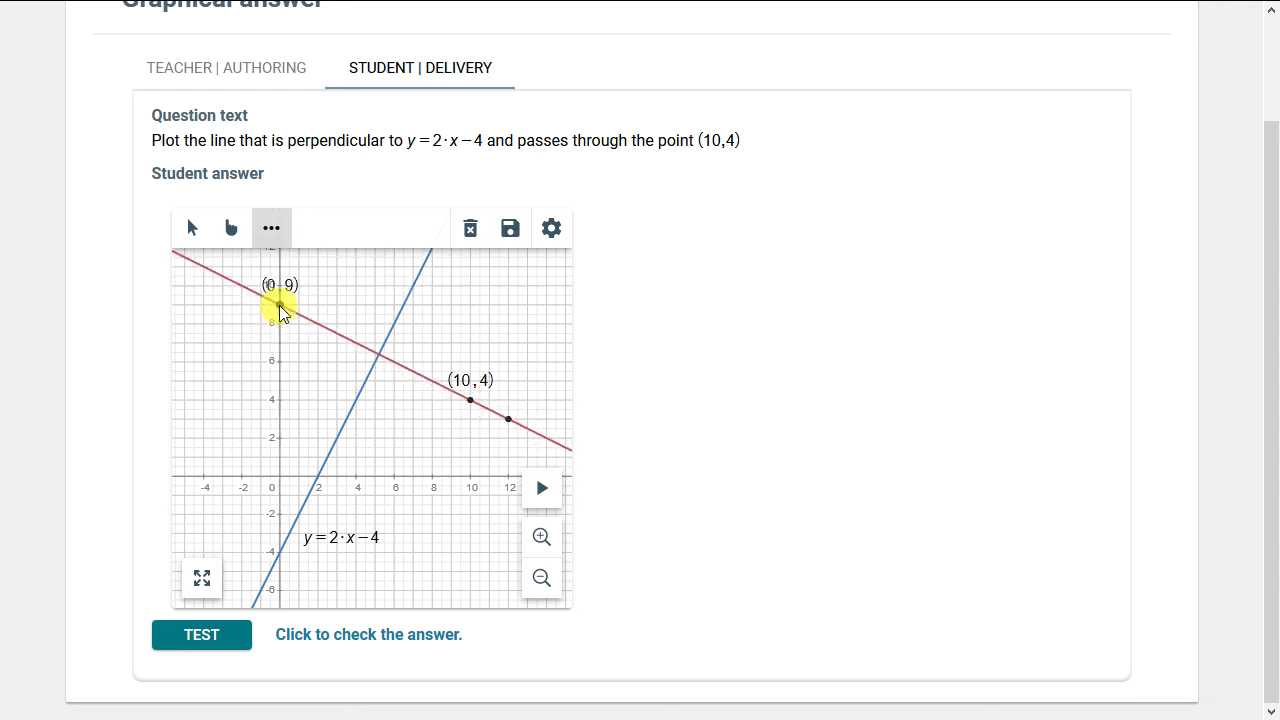
click(218, 636)
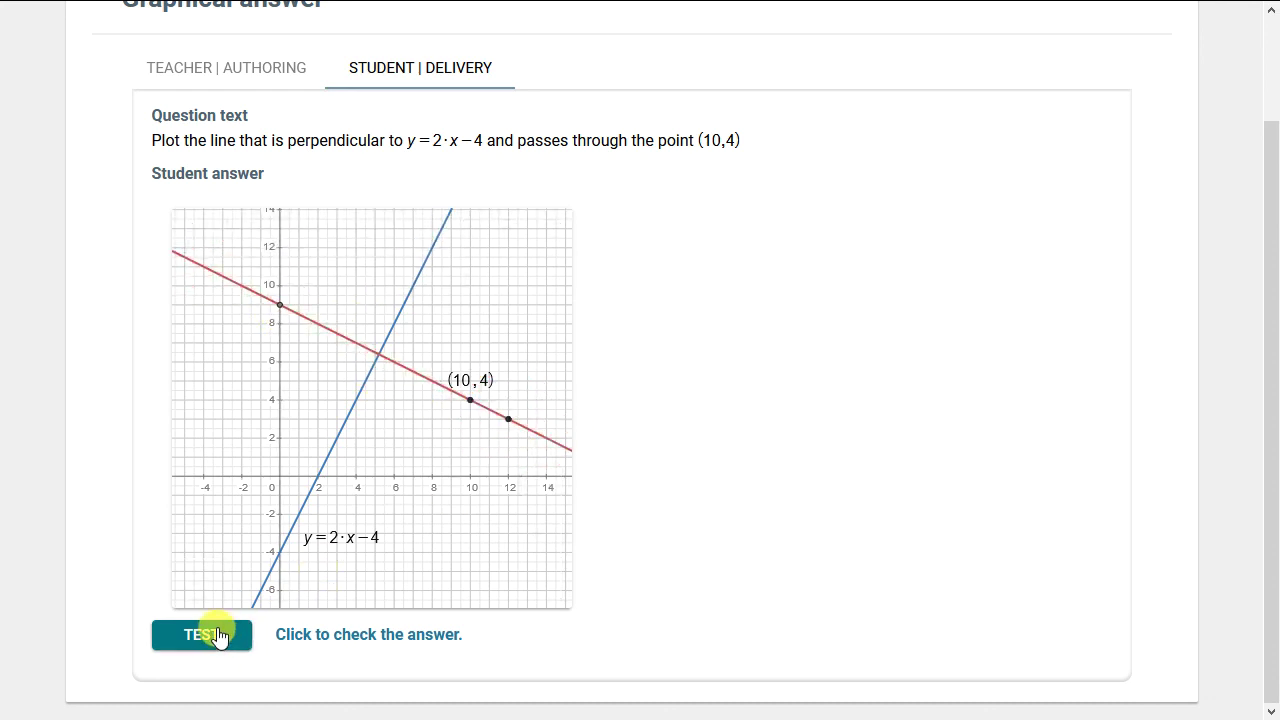
click(218, 636)
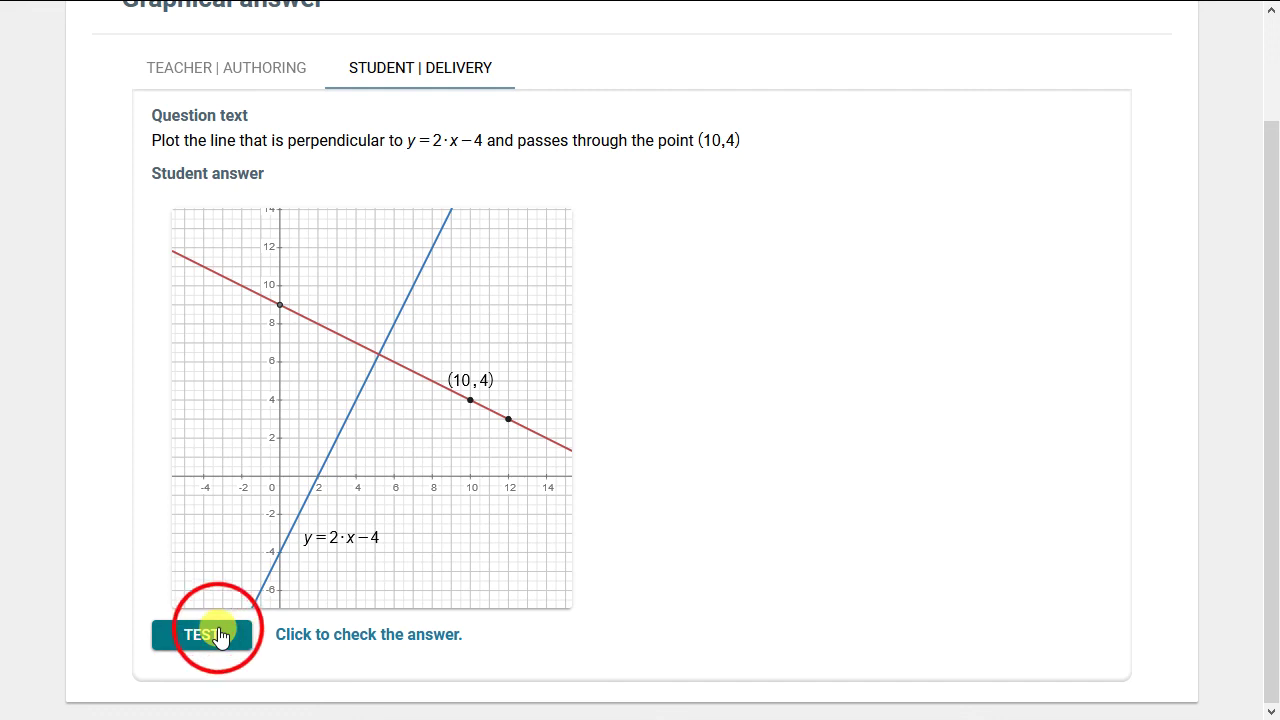